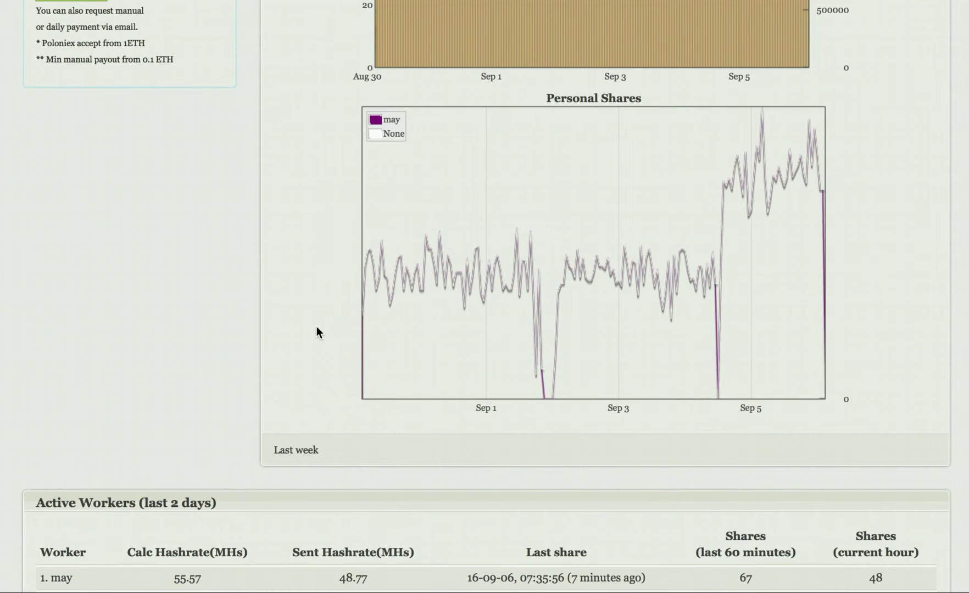
scroll(316, 327, down, 1)
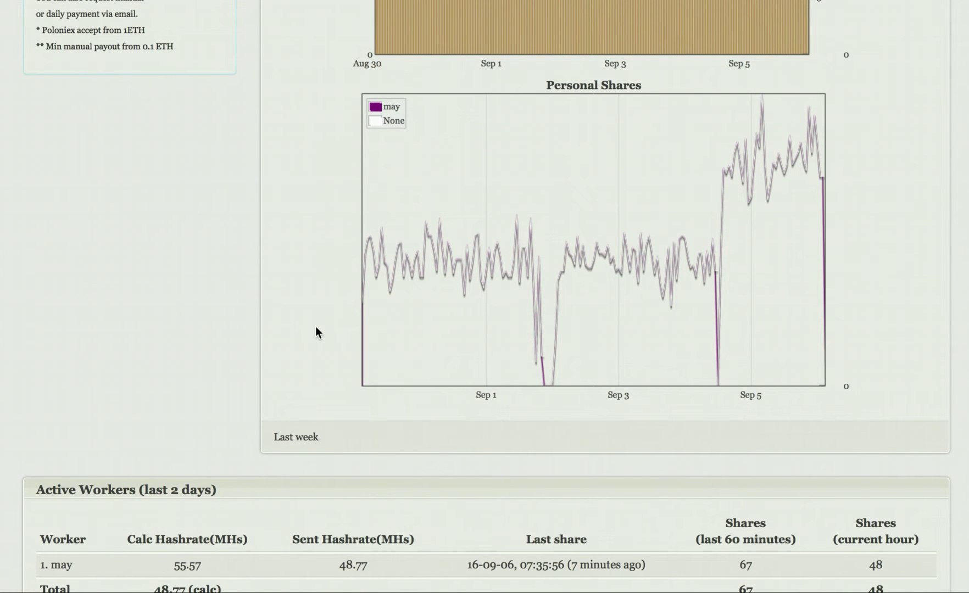
scroll(315, 332, up, 1)
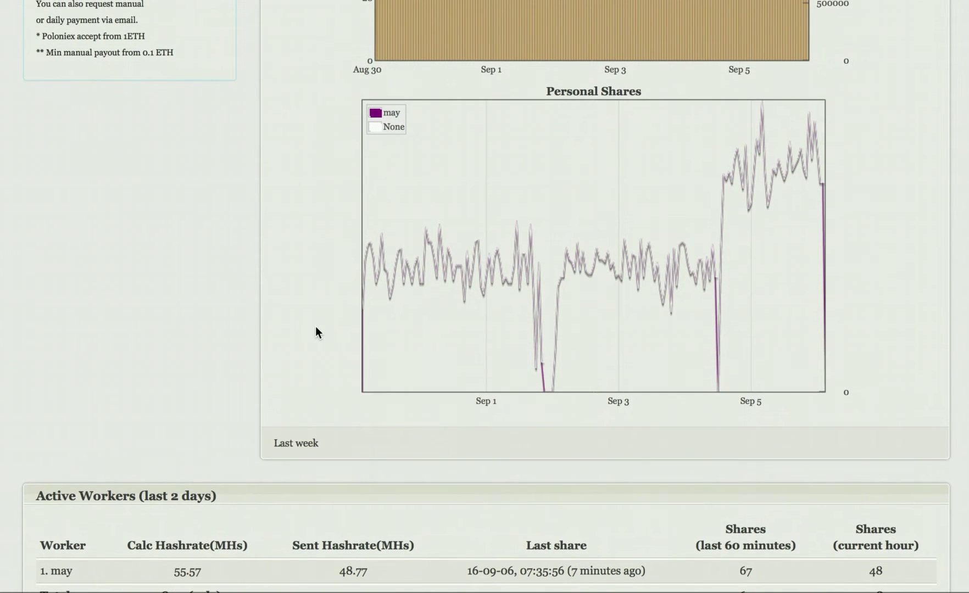
scroll(316, 331, up, 1)
scroll(316, 331, down, 2)
scroll(316, 331, down, 1)
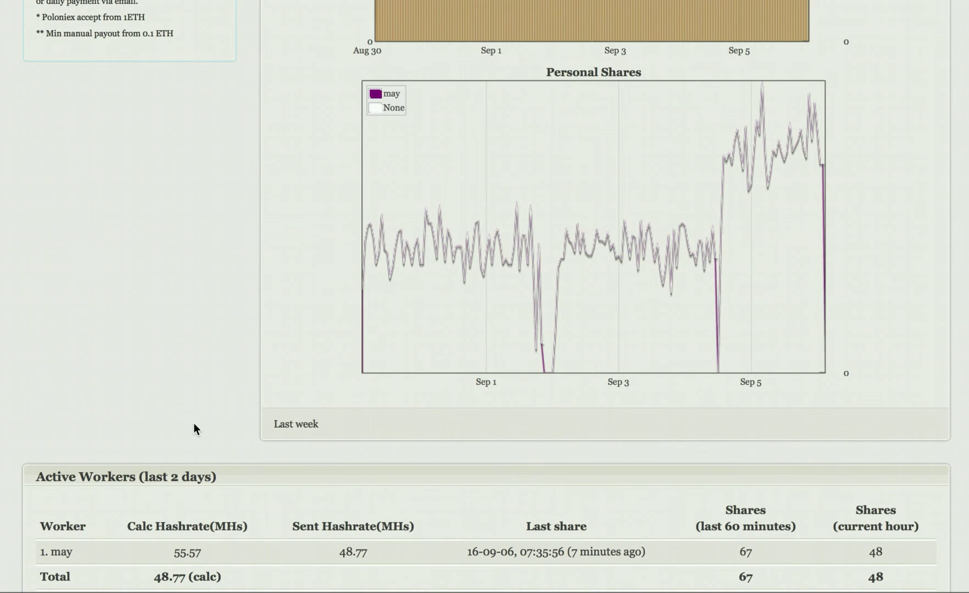
scroll(194, 428, down, 1)
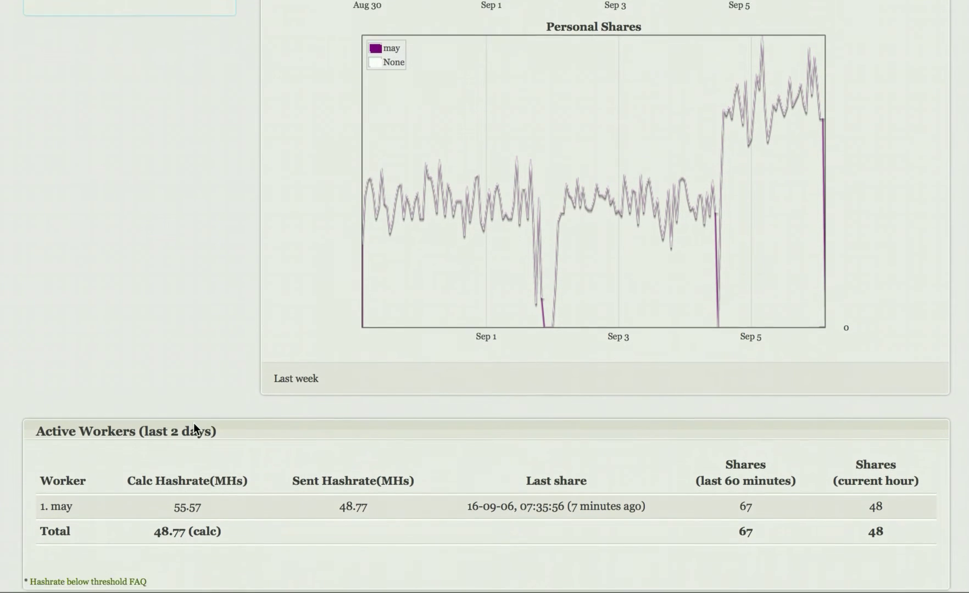
scroll(194, 429, down, 2)
scroll(194, 429, down, 3)
scroll(194, 428, down, 2)
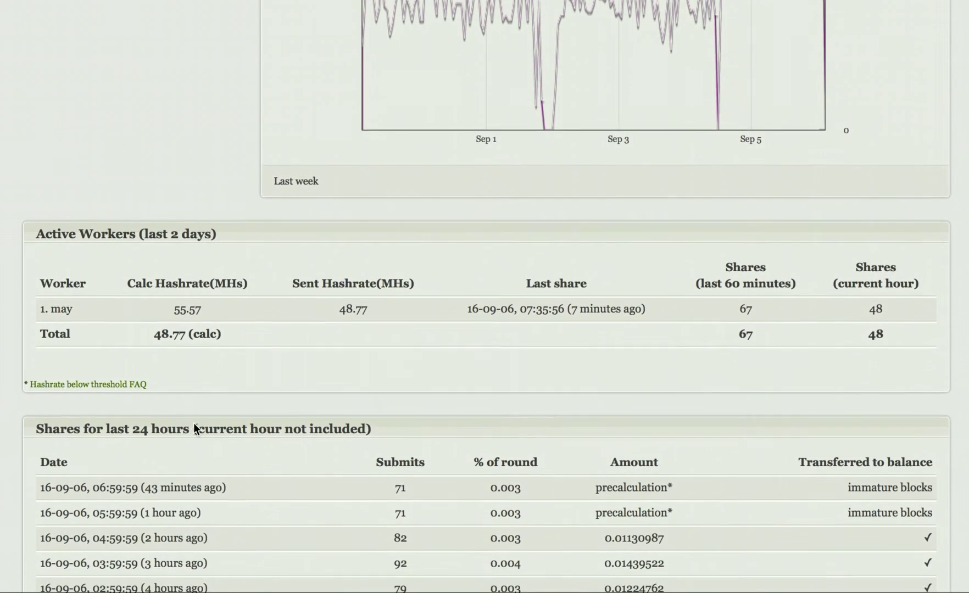
scroll(194, 429, down, 3)
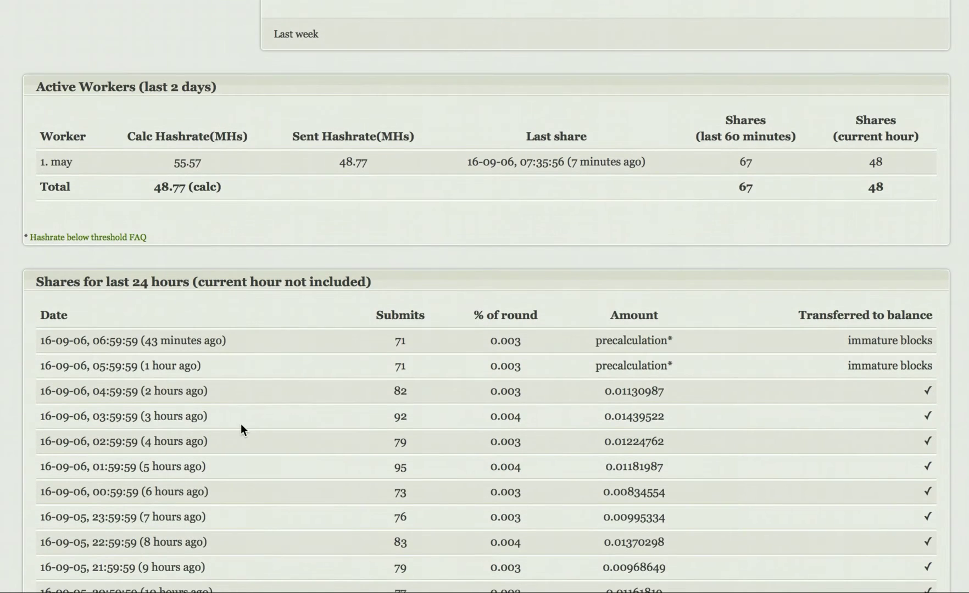
scroll(241, 424, down, 1)
scroll(241, 425, down, 2)
scroll(246, 424, down, 2)
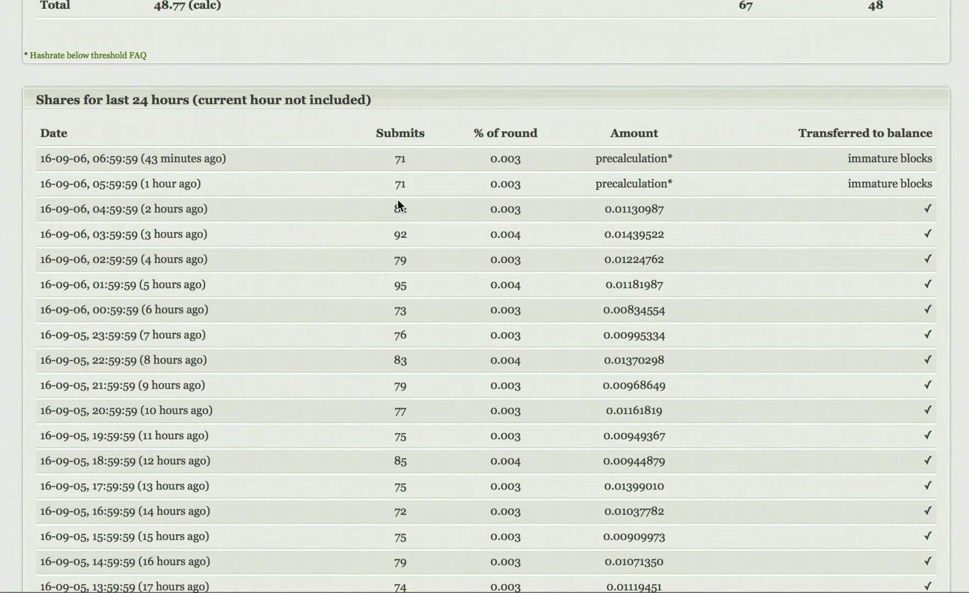
scroll(398, 199, down, 1)
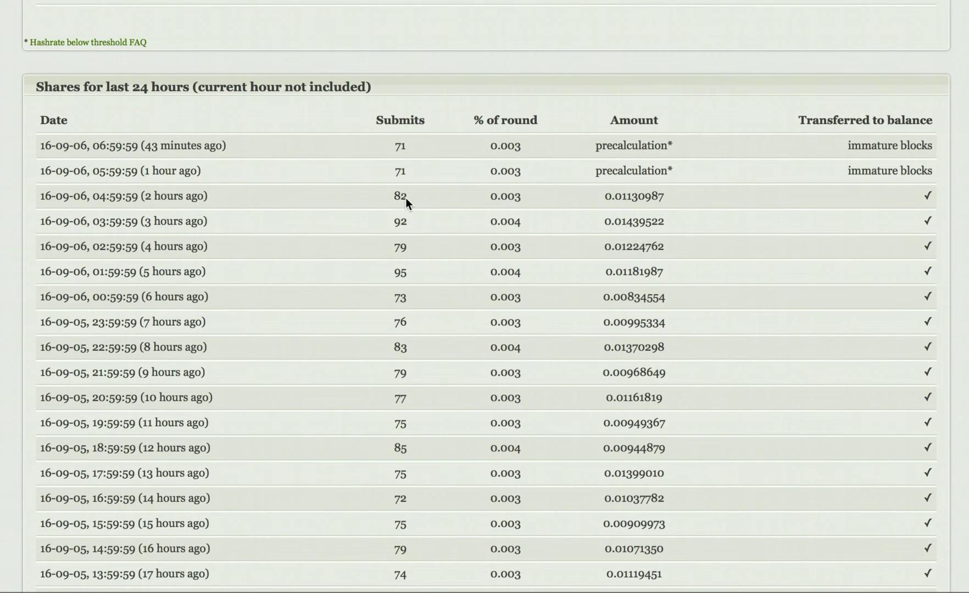
scroll(391, 499, down, 1)
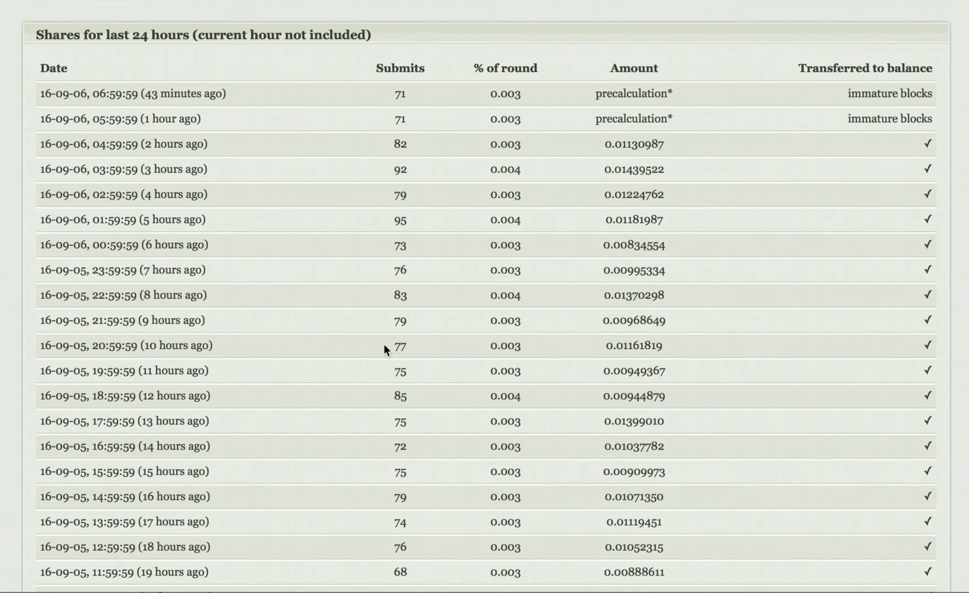
scroll(390, 413, down, 1)
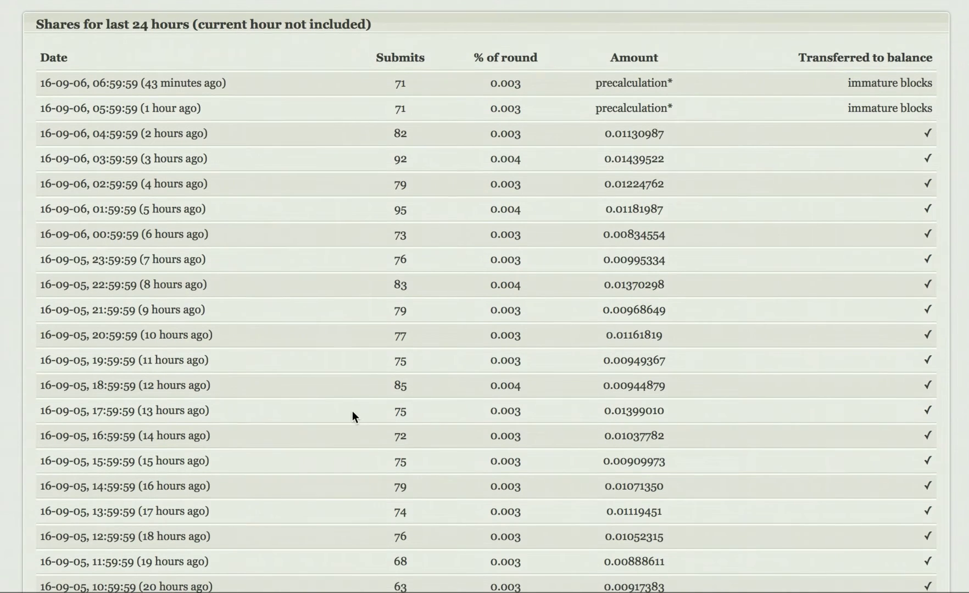
scroll(352, 415, down, 1)
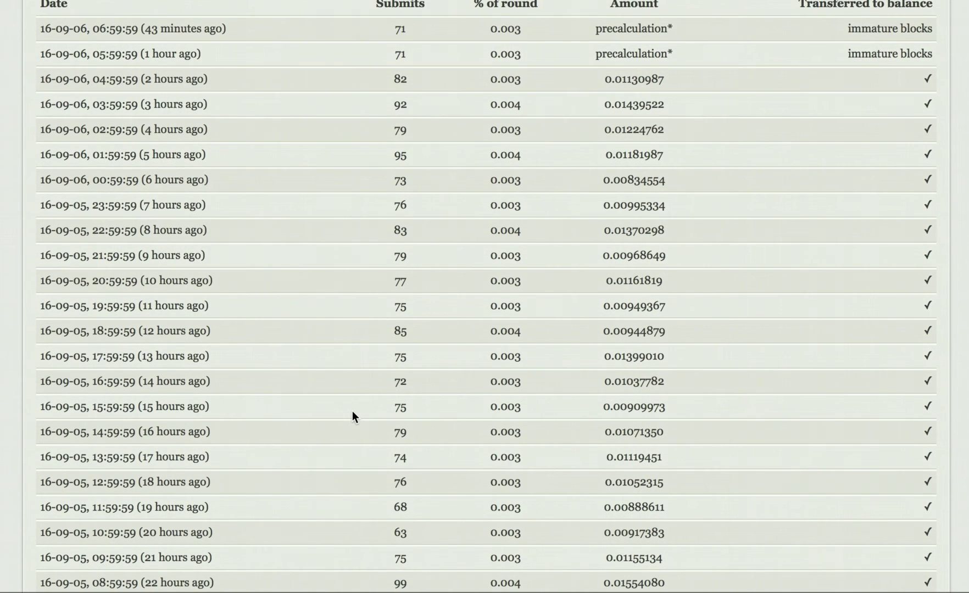
scroll(352, 415, down, 1)
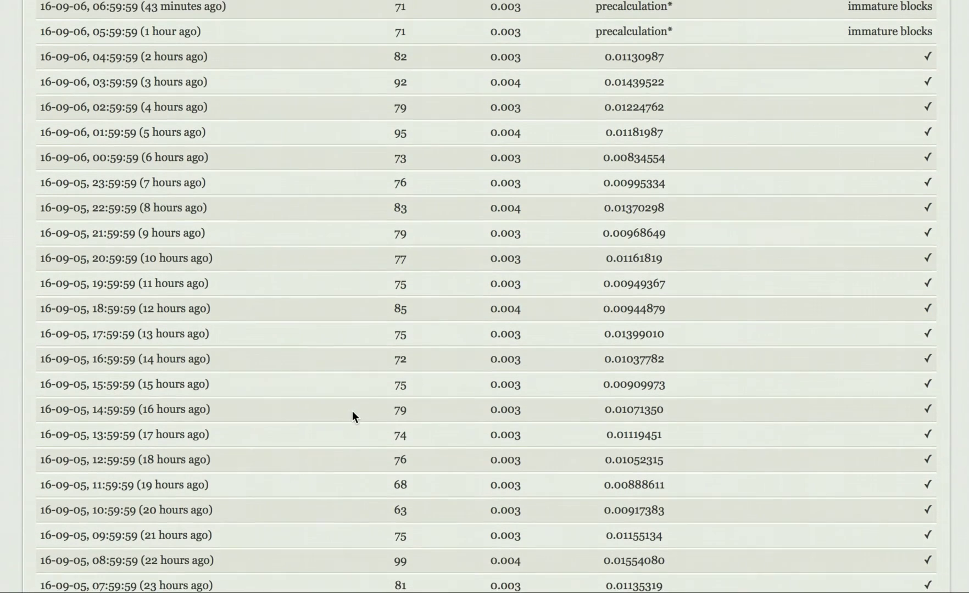
scroll(352, 415, up, 3)
scroll(352, 412, up, 5)
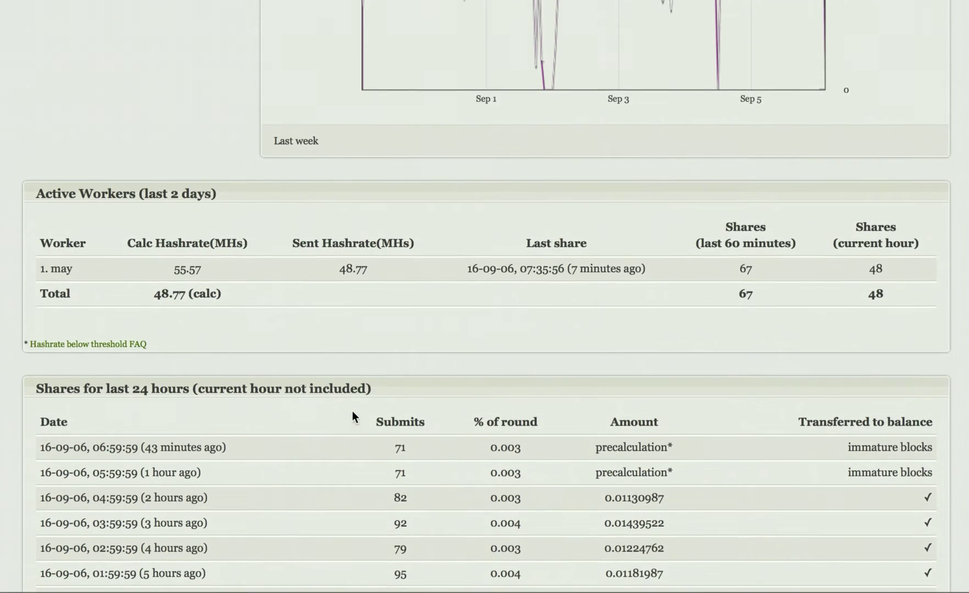
scroll(352, 412, up, 2)
scroll(352, 412, up, 3)
scroll(352, 411, up, 1)
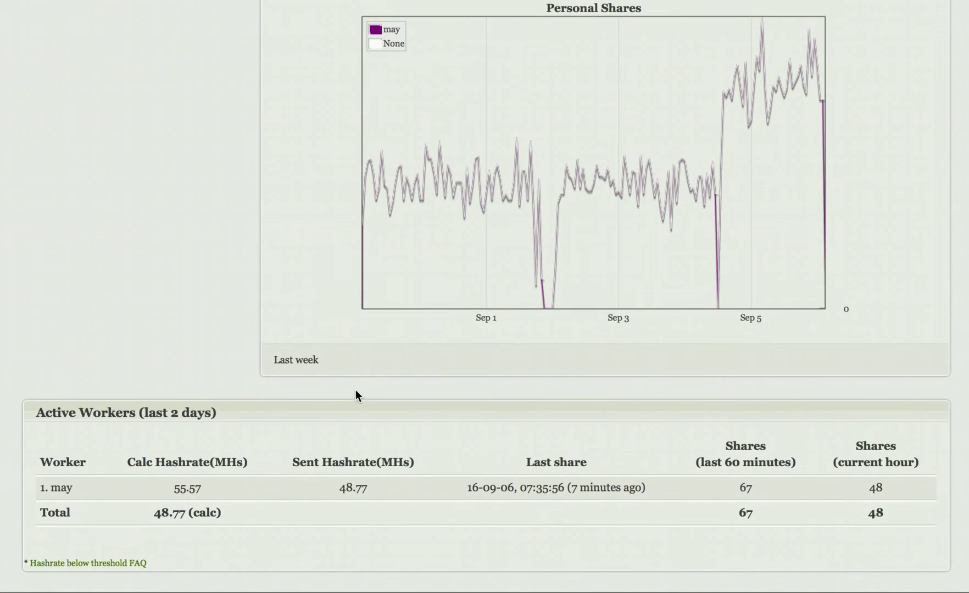
scroll(357, 393, up, 1)
scroll(357, 393, up, 1)
scroll(356, 394, up, 1)
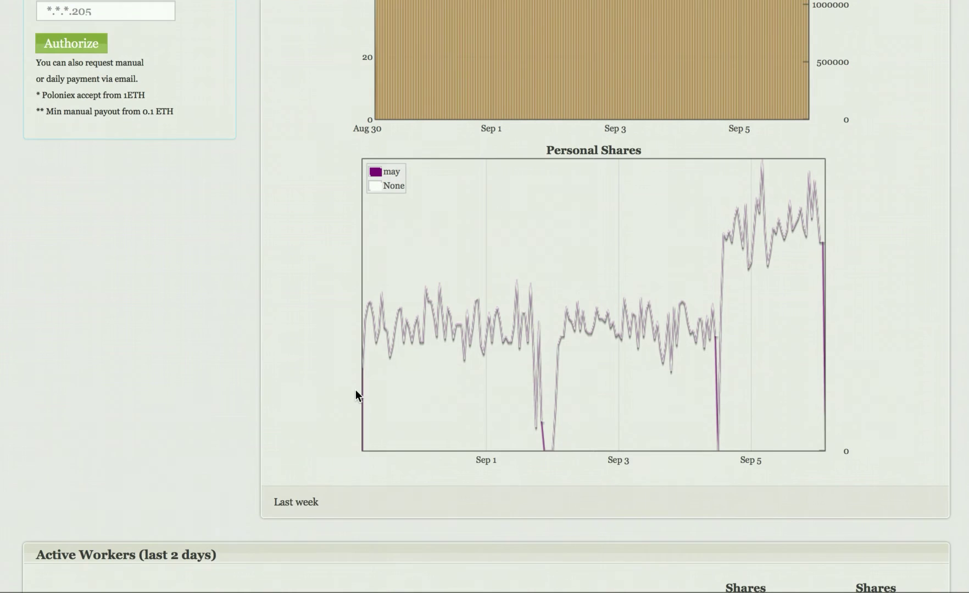
scroll(356, 395, down, 1)
scroll(356, 395, down, 1)
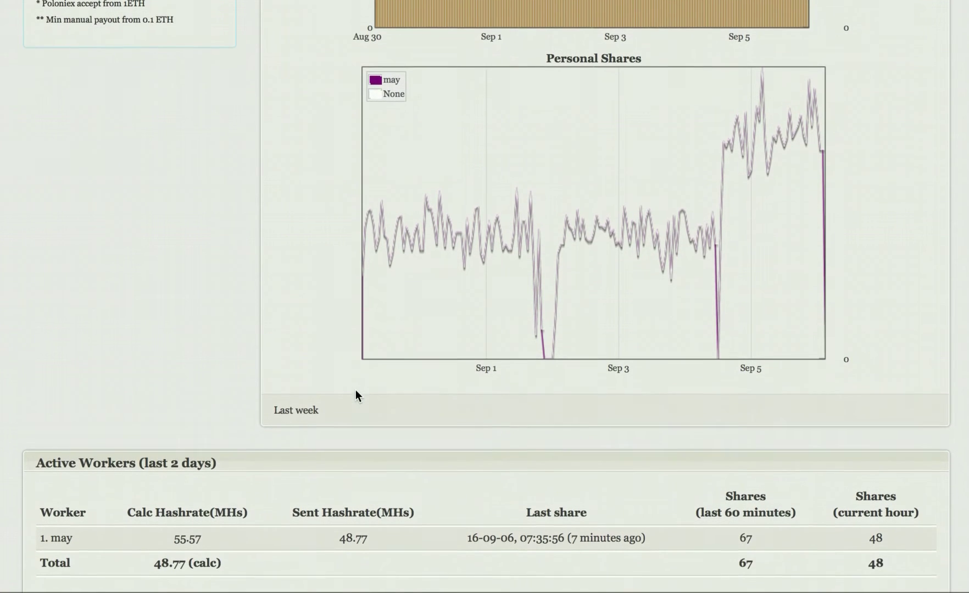
scroll(355, 394, down, 1)
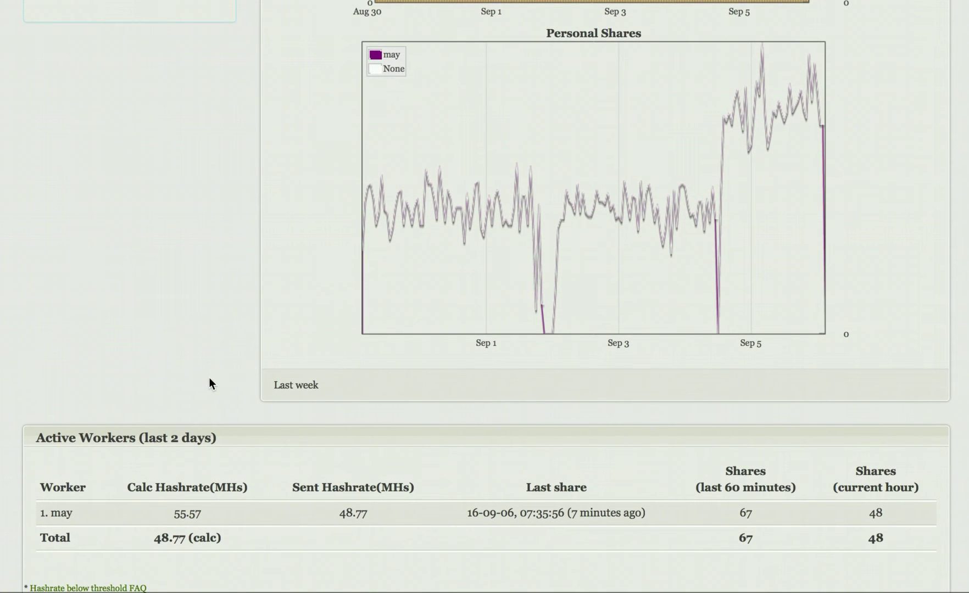
scroll(209, 379, up, 1)
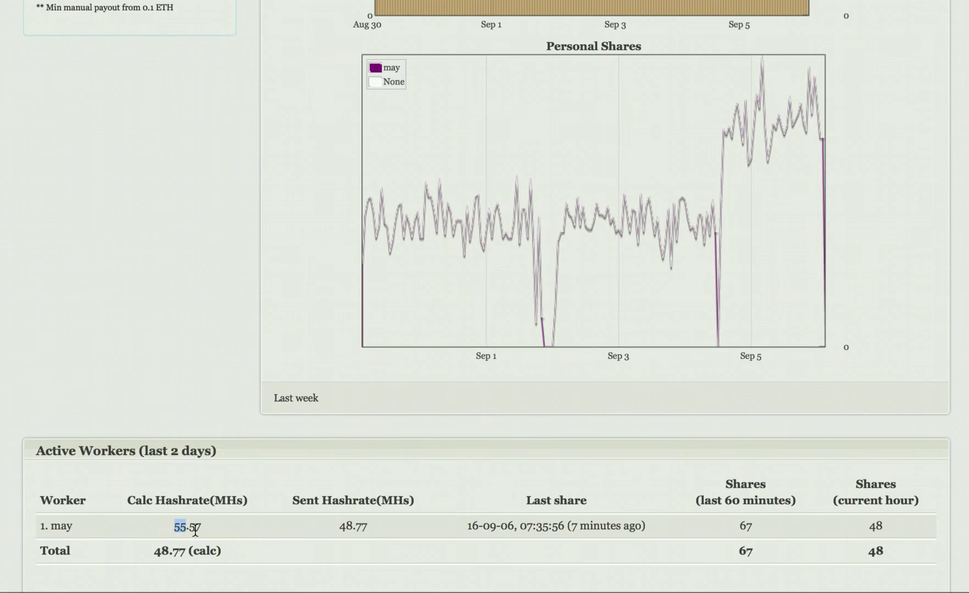
drag(174, 528, 202, 530)
click(344, 250)
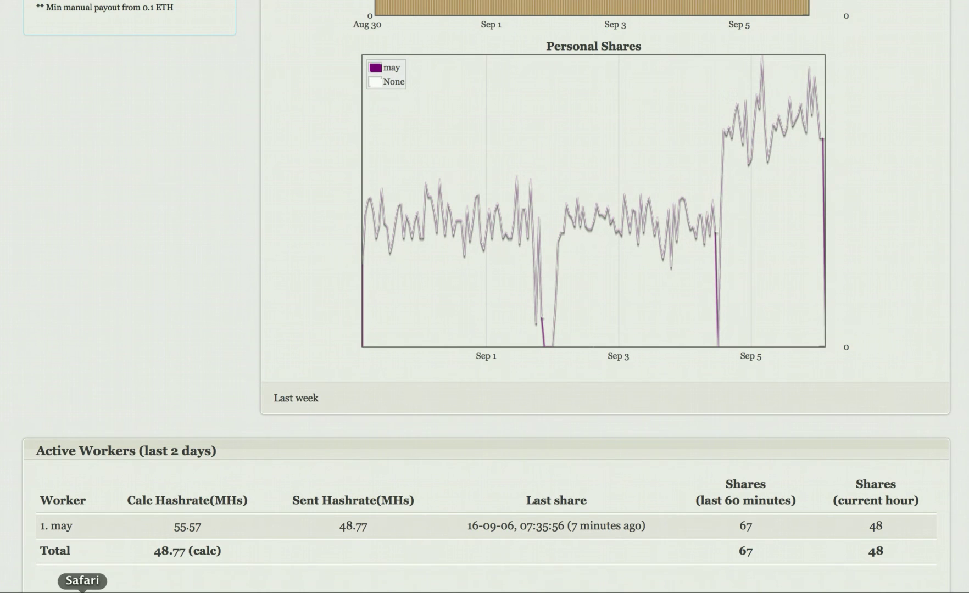
- Bring up the Antminer System Overview page in Safari and highlight the 'Antminer S2' miner type
click(82, 592)
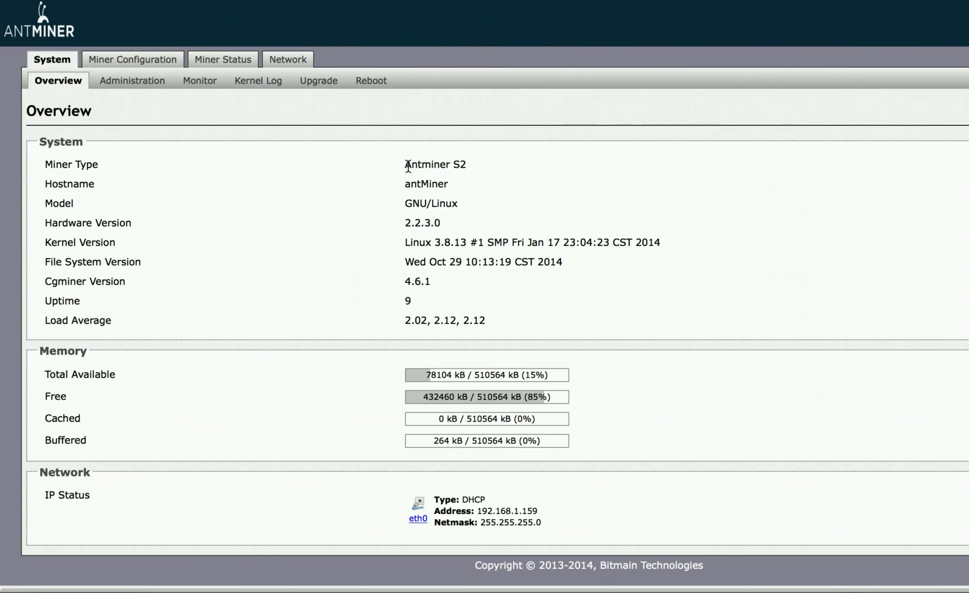
drag(407, 166, 478, 166)
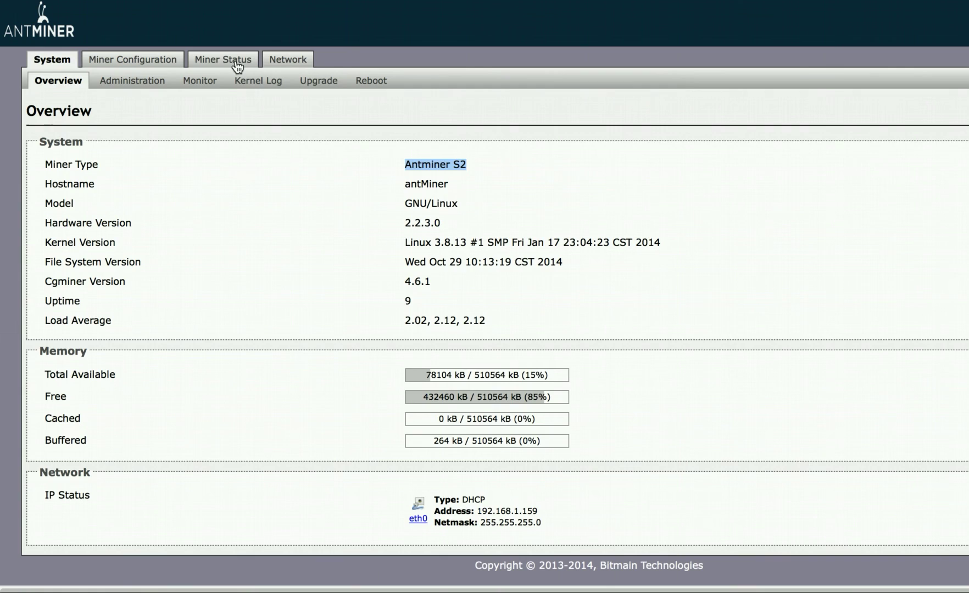
- Check the GH/S(5s) hashrate on Miner Status, then view the three configured pools
click(237, 67)
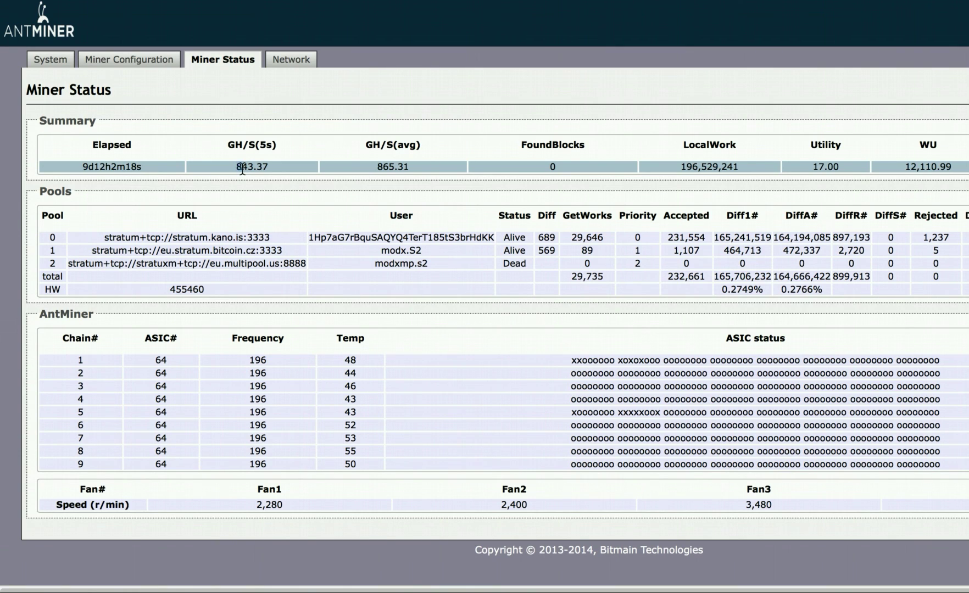
mouse_move(237, 168)
mouse_down()
mouse_move(252, 162)
mouse_move(239, 142)
mouse_up()
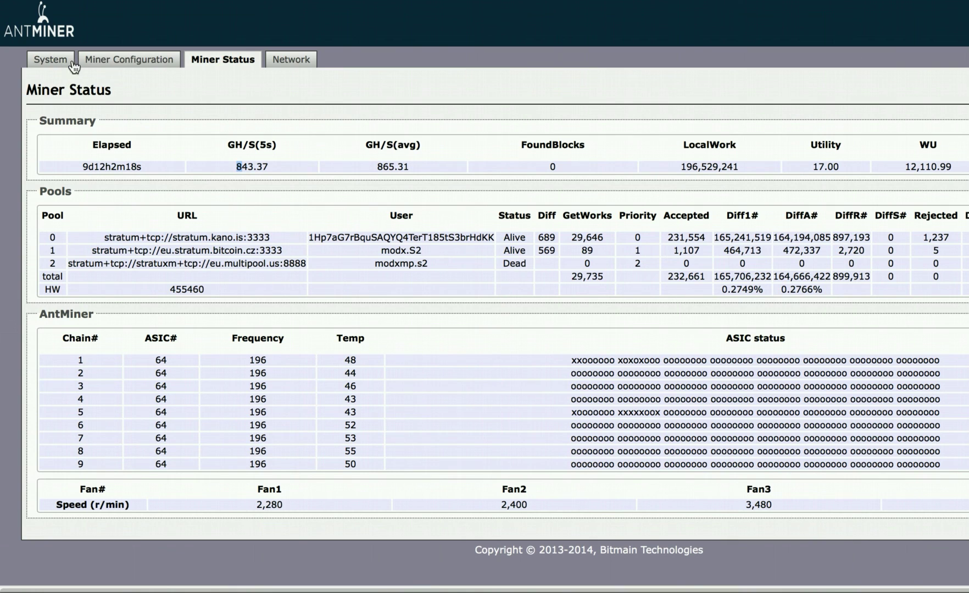
click(102, 60)
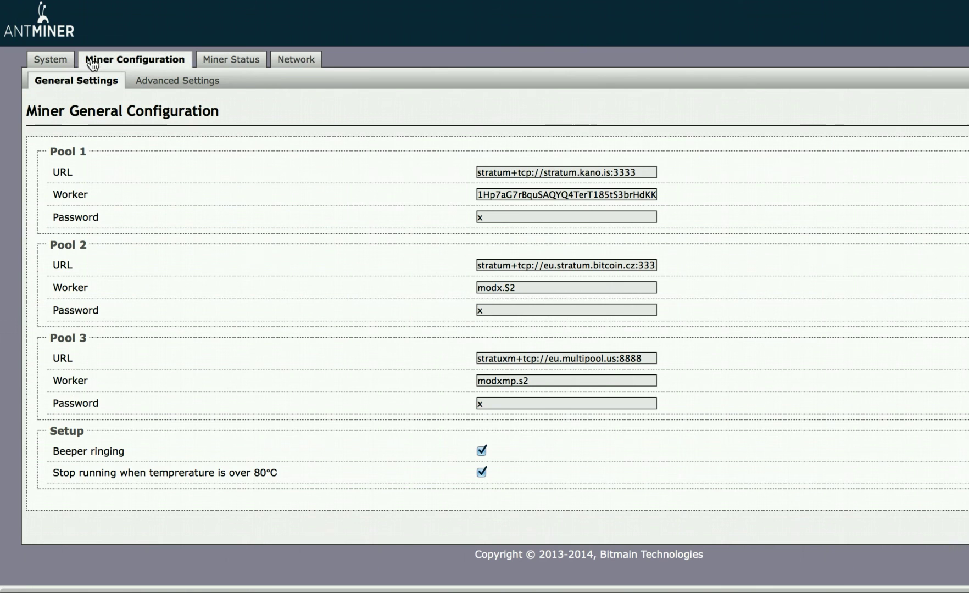
- Go back to System > Overview for the Antminer S2's memory and network details
click(55, 58)
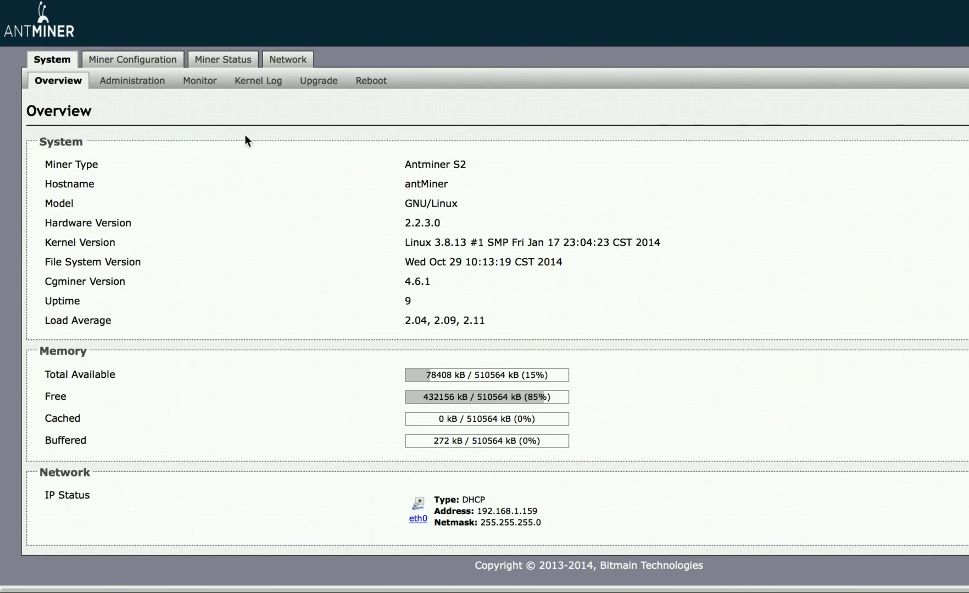